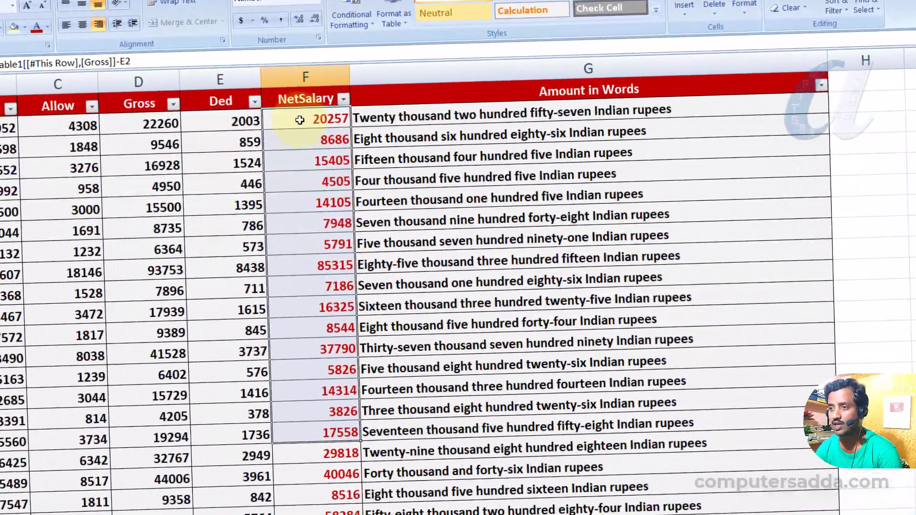
click(299, 119)
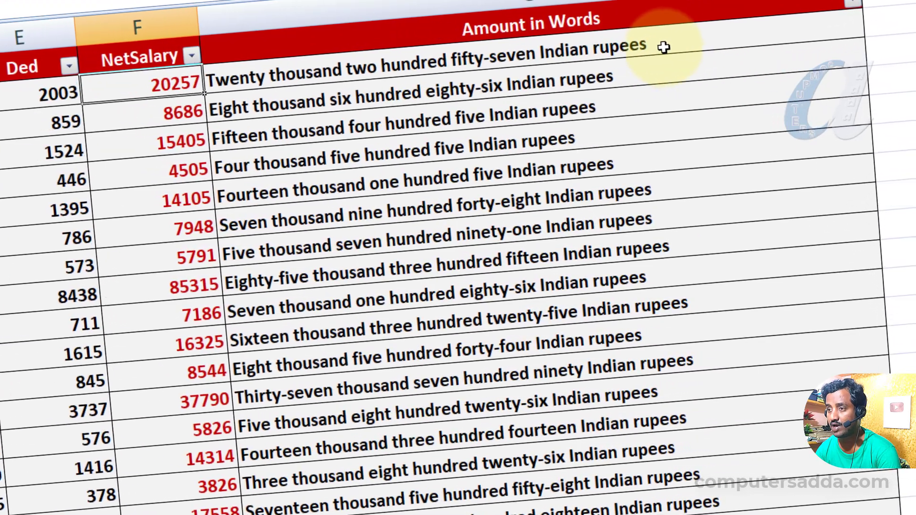
drag(470, 58, 596, 298)
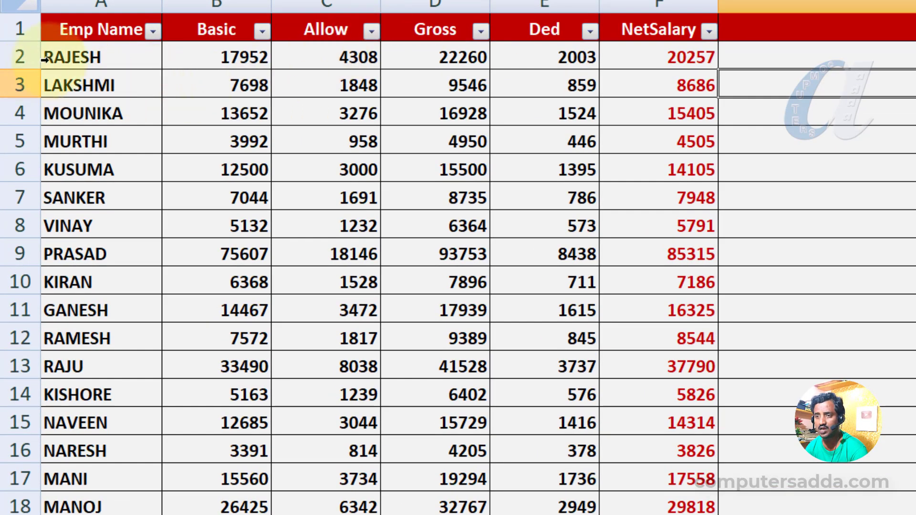
drag(644, 57, 646, 501)
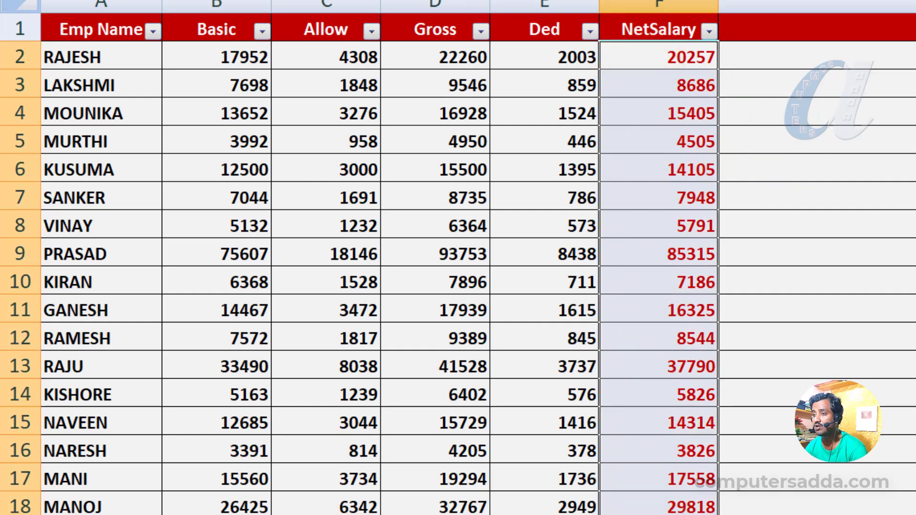
click(621, 64)
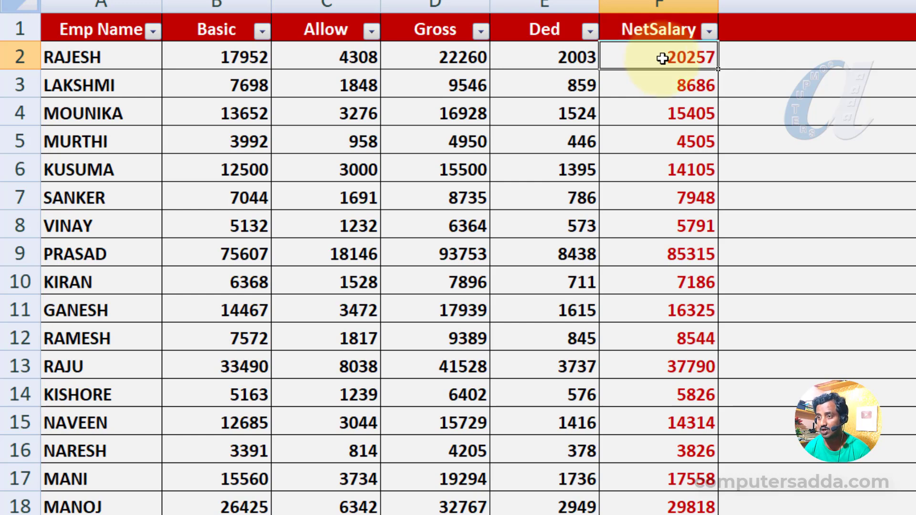
key(Right)
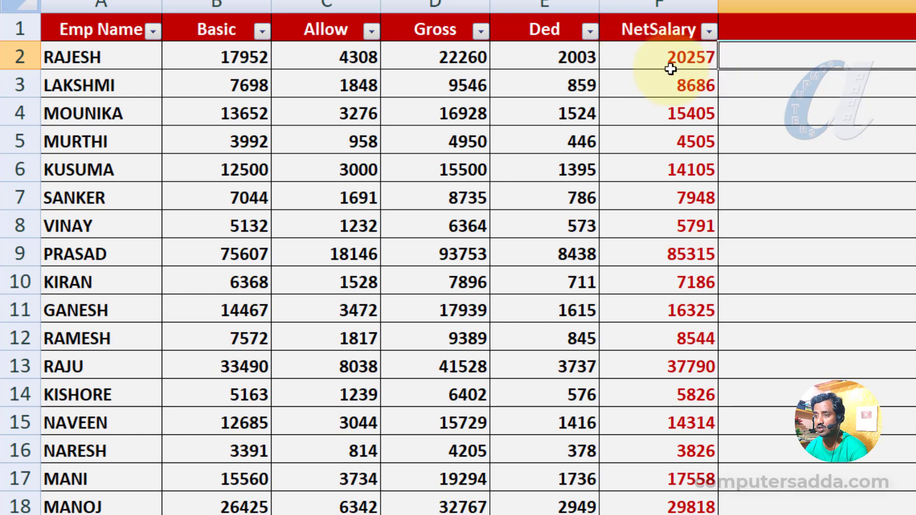
Step: Copy the NetSalary values from F2 down to the end of the column's data
drag(642, 55, 653, 514)
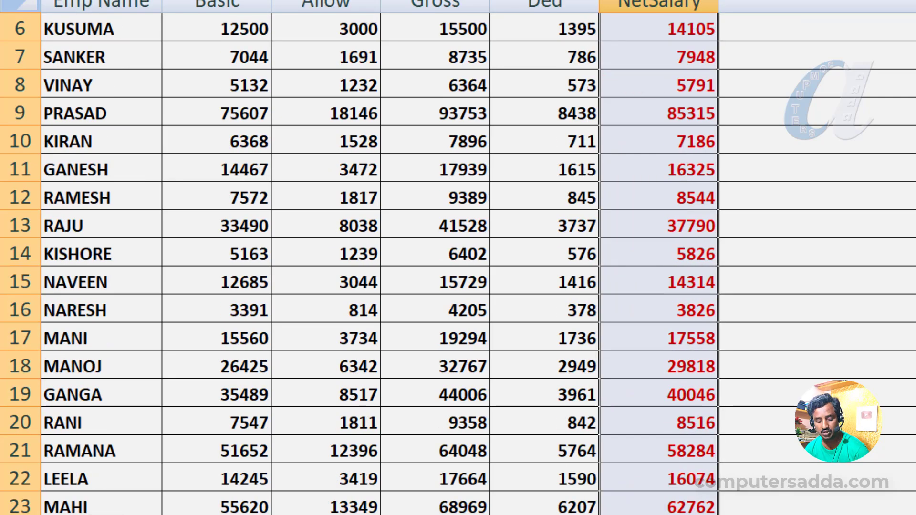
key(ctrl+c)
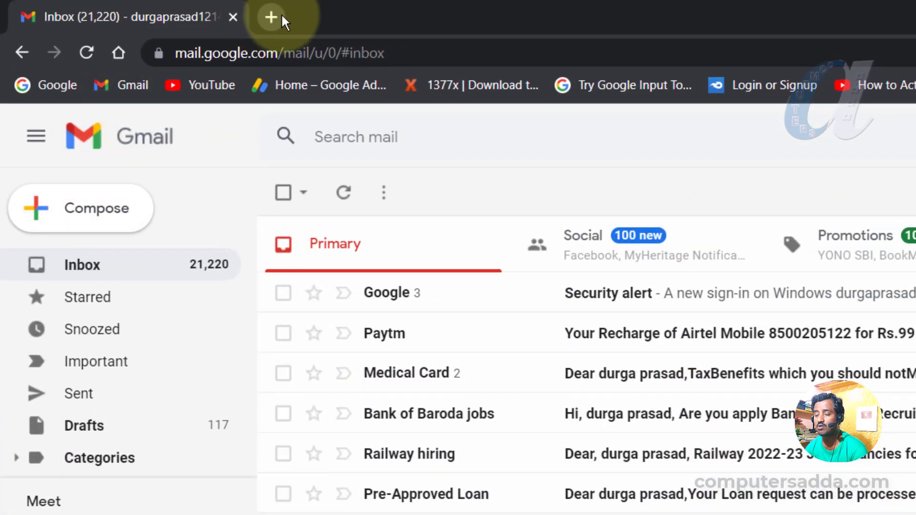
Step: Switch to the browser, open Google Sheets in a new tab and create a blank spreadsheet
click(273, 18)
click(62, 86)
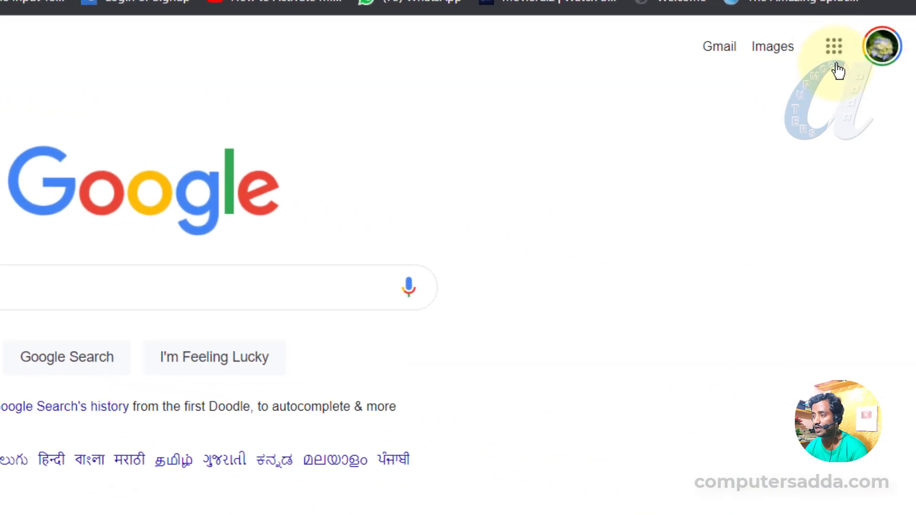
click(834, 48)
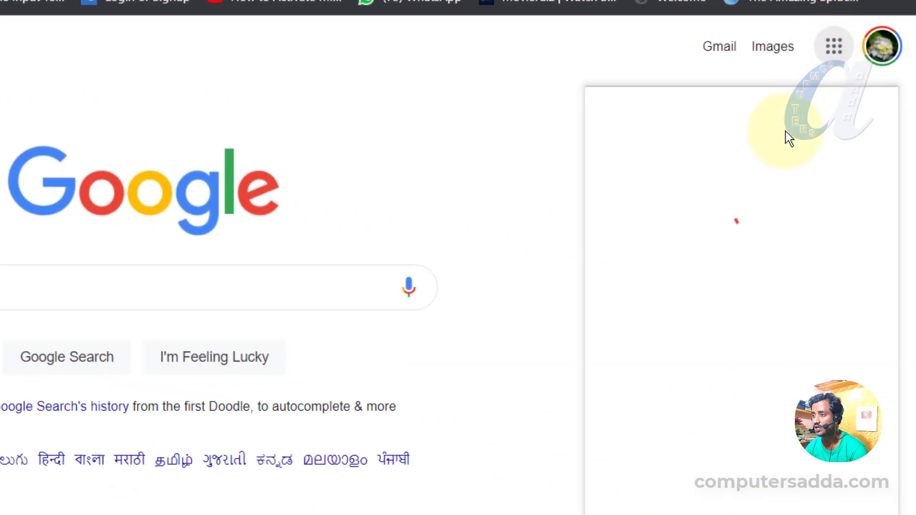
scroll(785, 153, down, 8)
scroll(842, 227, down, 2)
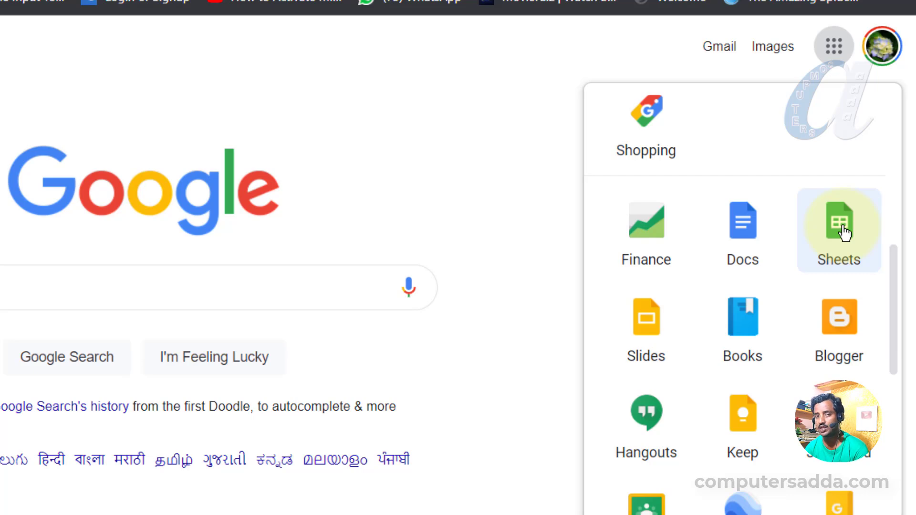
click(842, 229)
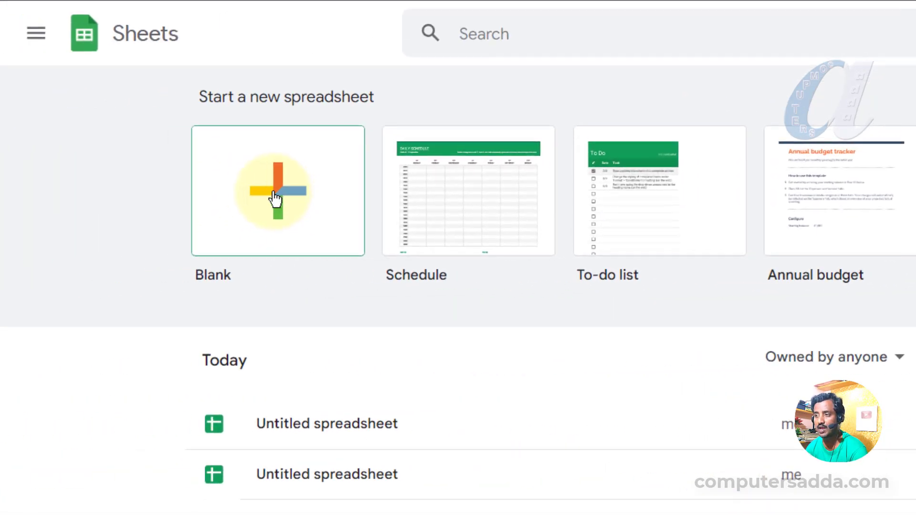
click(275, 198)
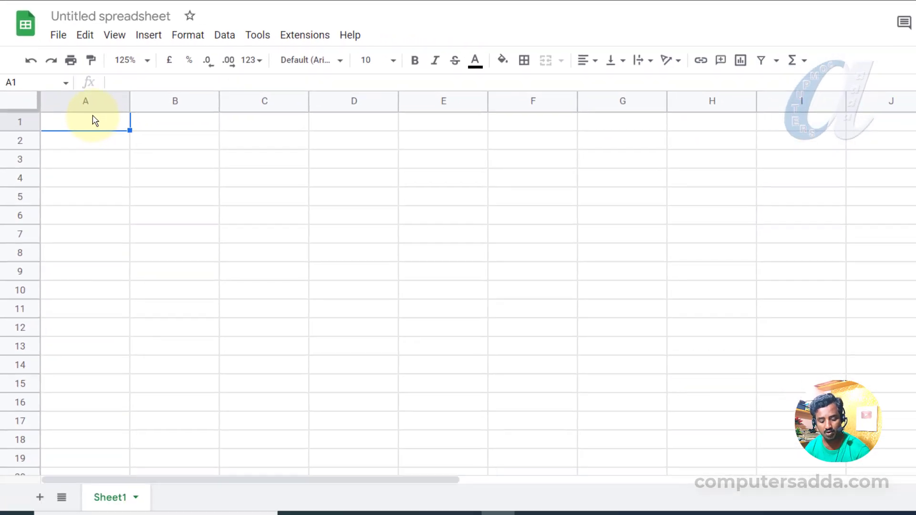
Step: Paste the copied net salary values into column A starting at A1
key(ctrl+v)
key(Right)
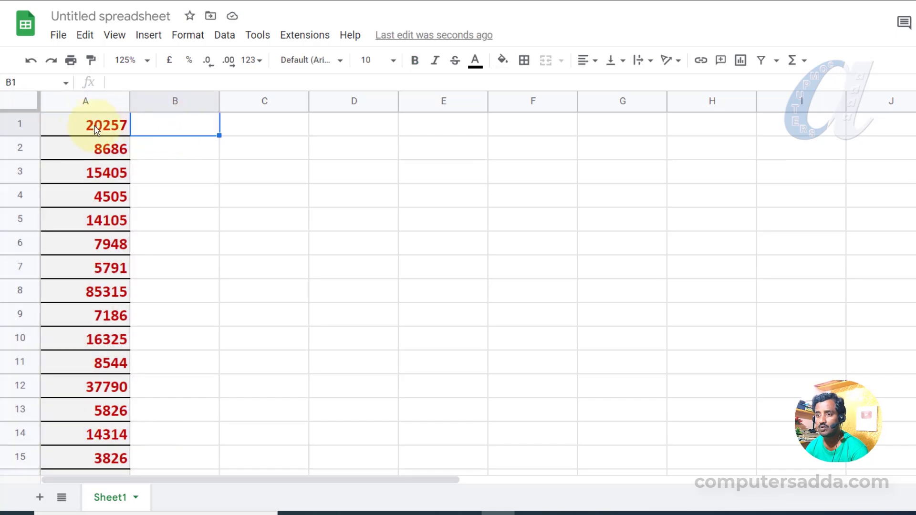
drag(74, 128, 82, 289)
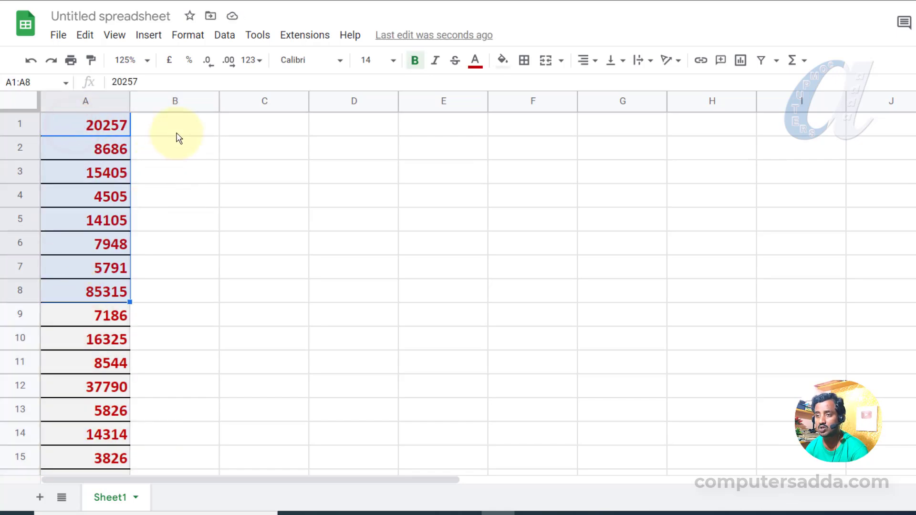
click(184, 128)
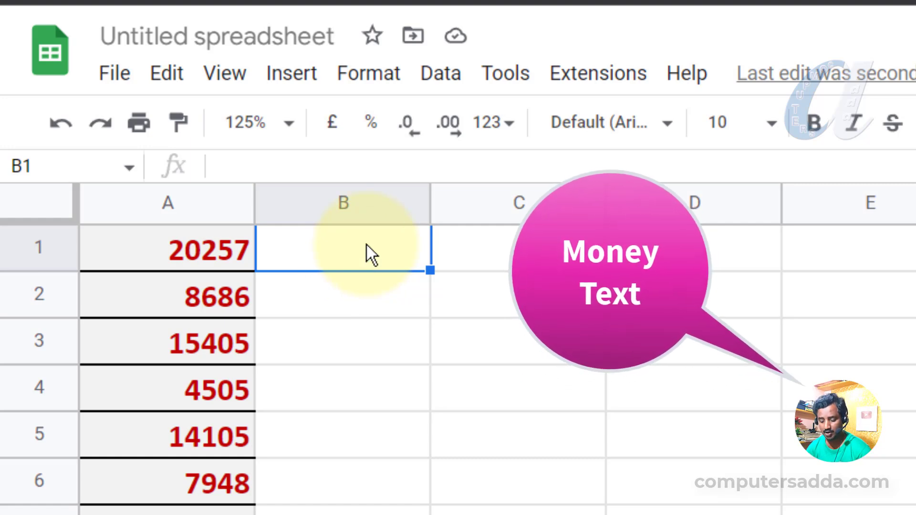
text(=mone)
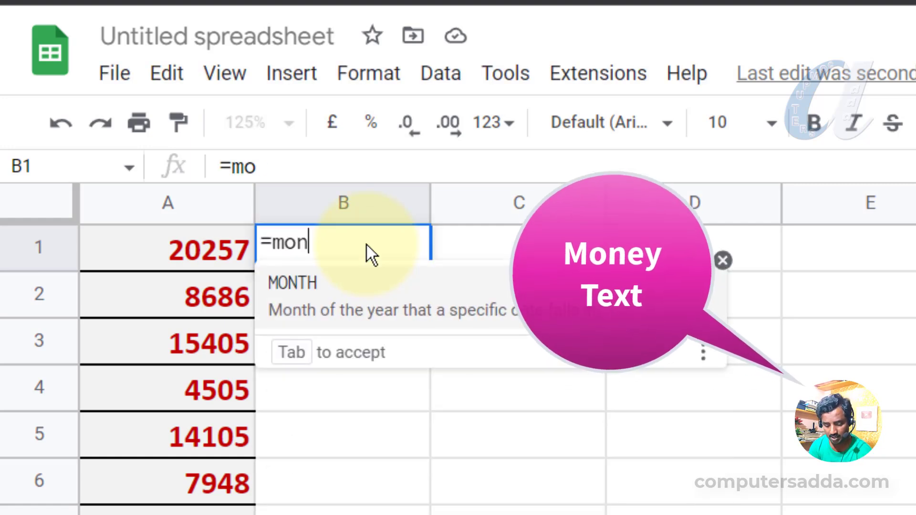
key(BackSpace)
key(BackSpace)
key(BackSpace)
key(BackSpace)
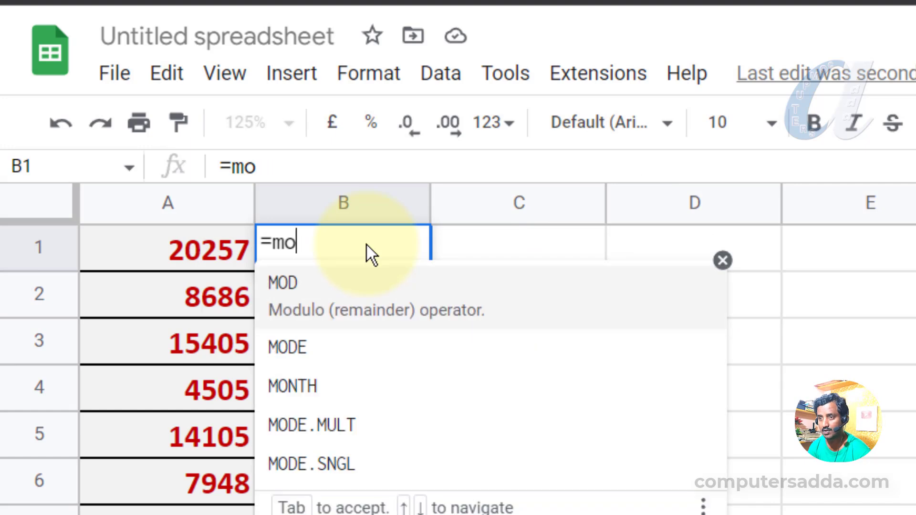
key(BackSpace)
click(444, 355)
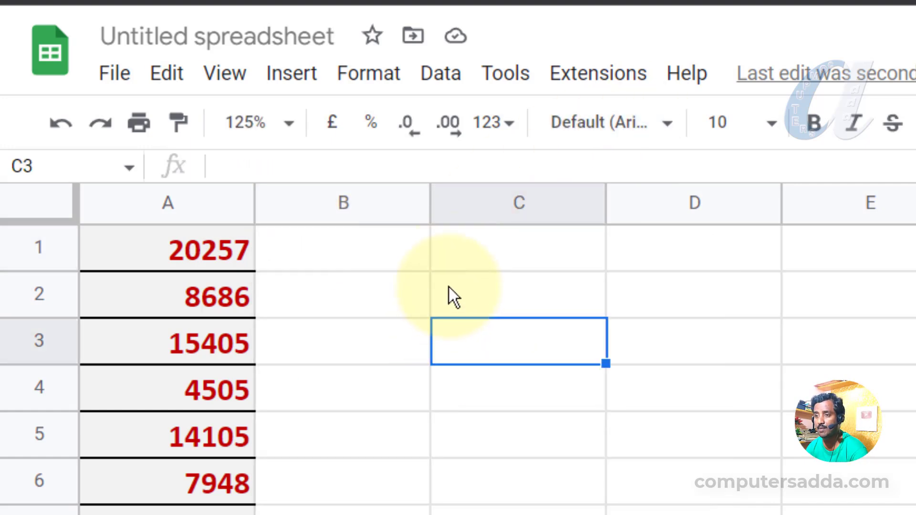
Step: Search the Google Workspace Marketplace add-ons for Numbertext
click(587, 79)
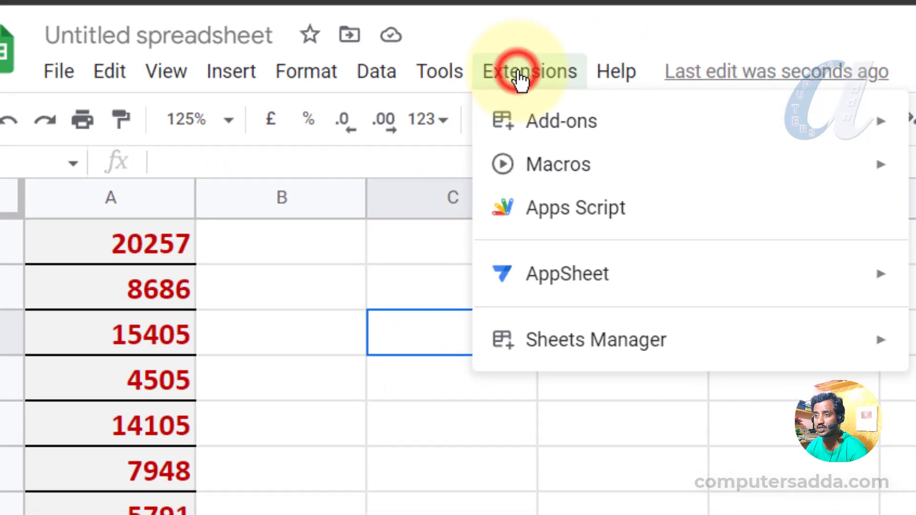
mouse_move(533, 126)
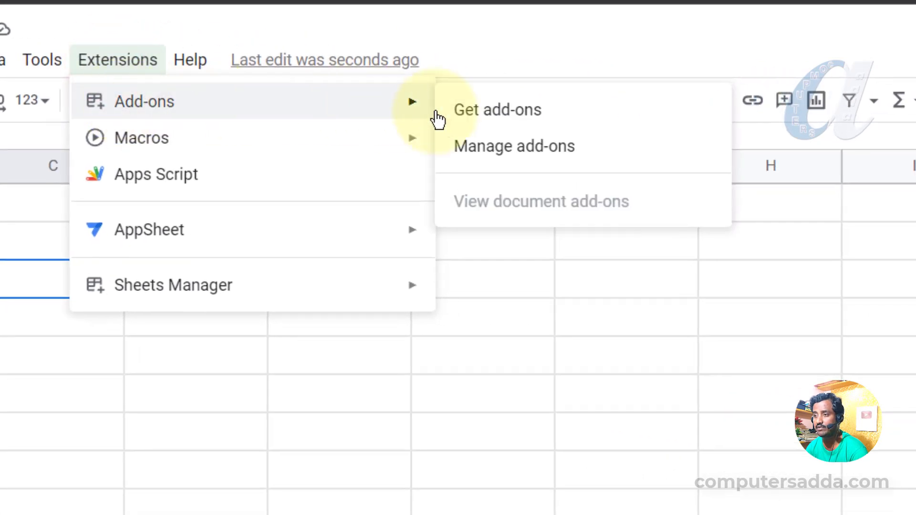
click(534, 117)
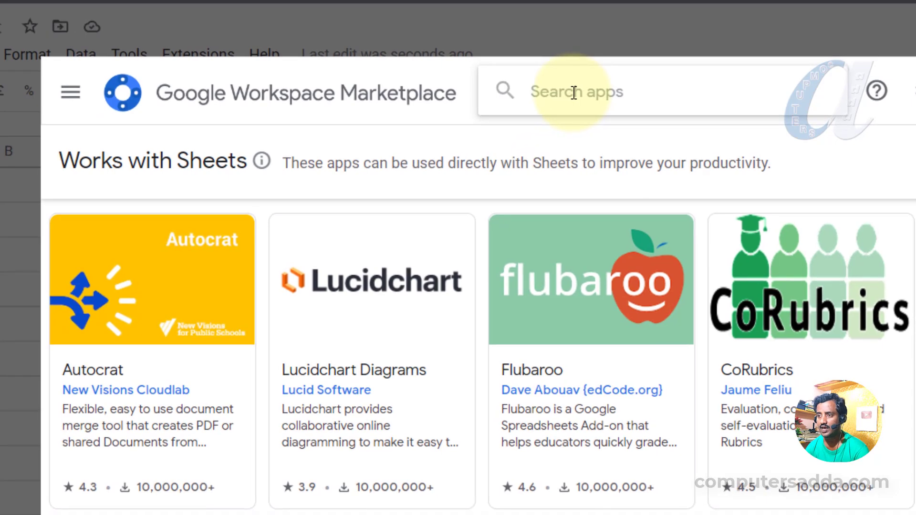
text(number)
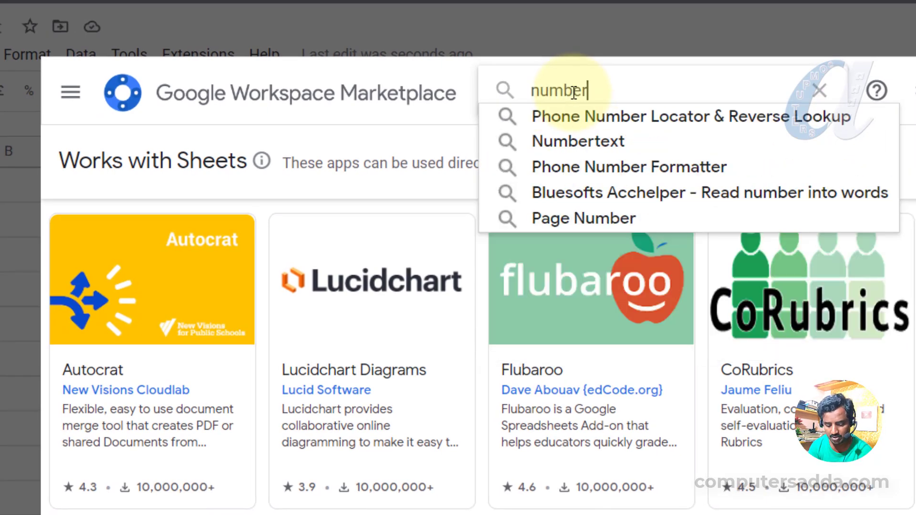
text(te)
click(615, 119)
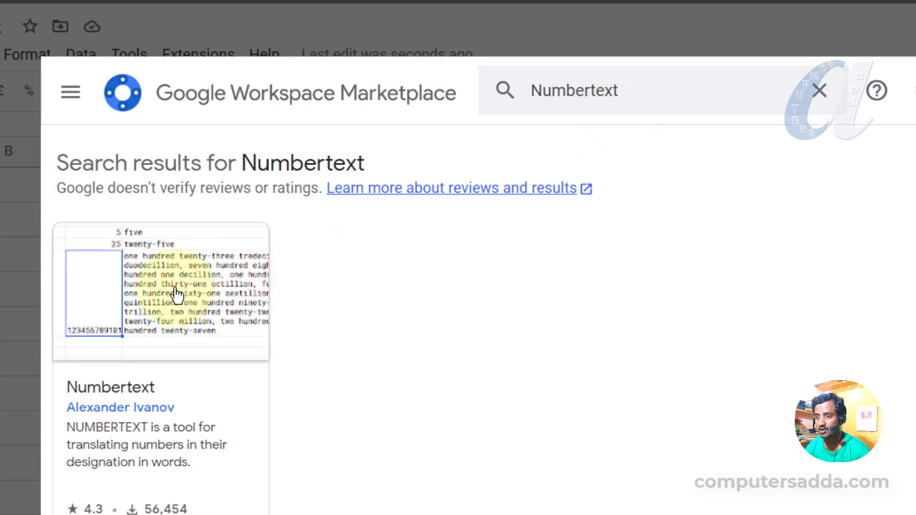
Step: Install the Numbertext add-on, authorise it with the existing Google account, and close the Marketplace
click(175, 292)
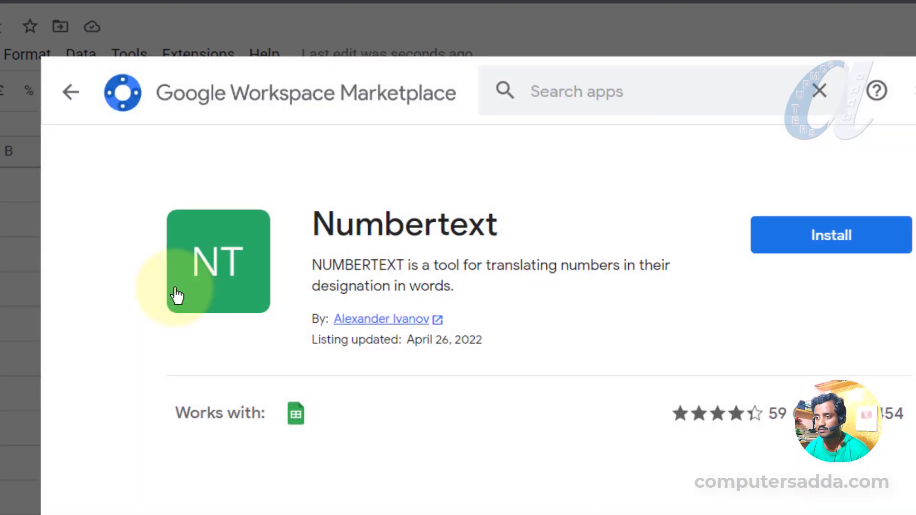
click(853, 239)
click(699, 500)
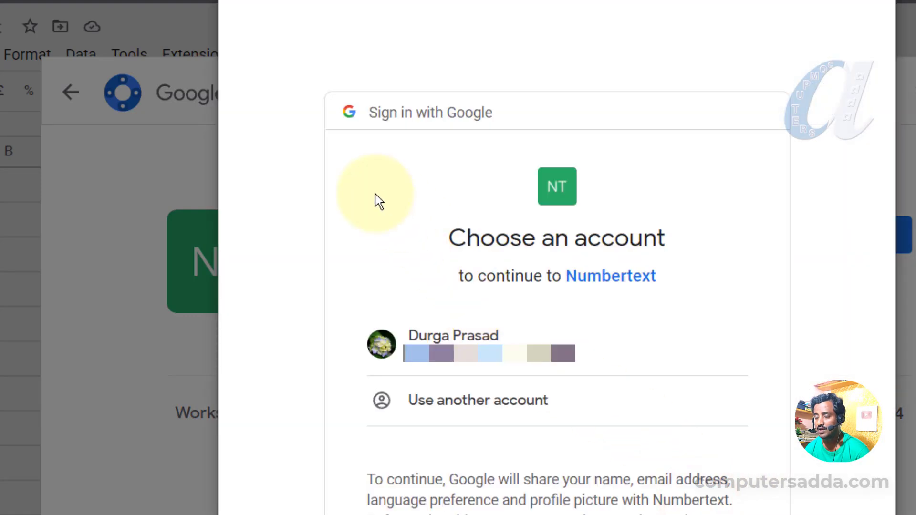
click(465, 337)
click(558, 476)
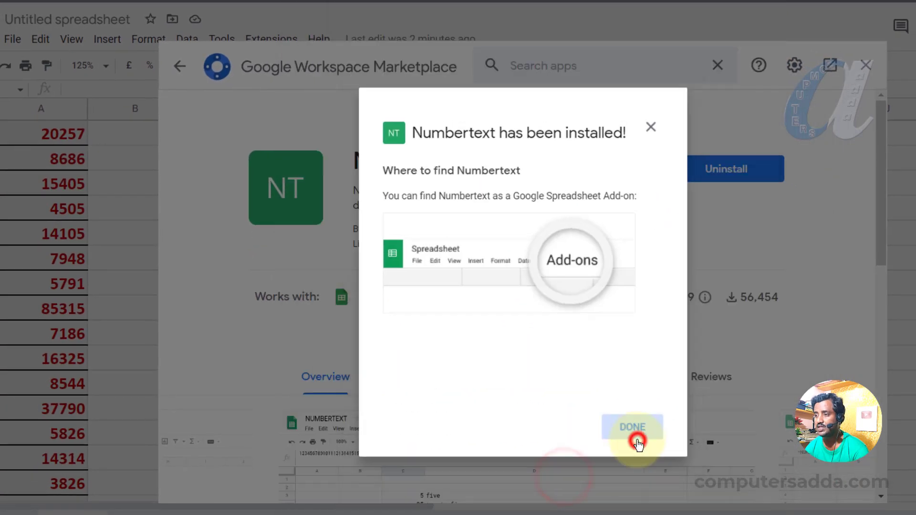
click(633, 427)
click(866, 64)
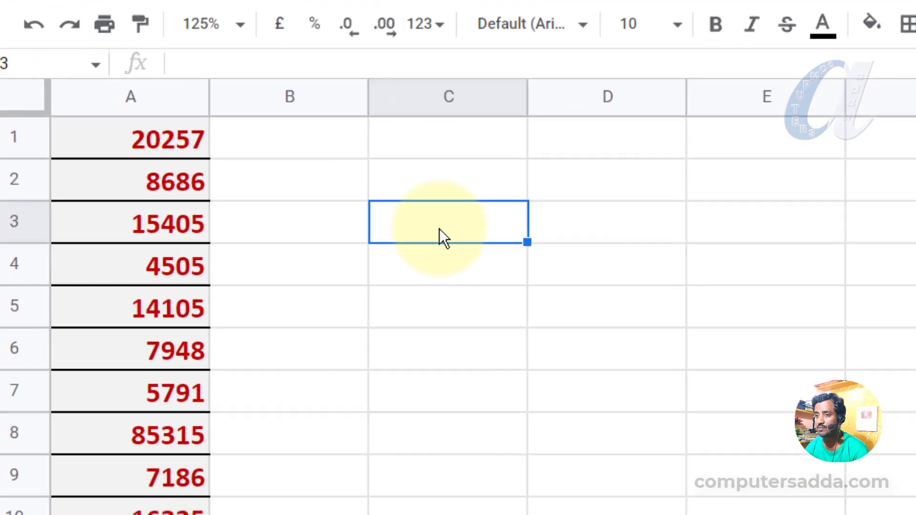
Step: Enter the formula =MONEYTEXT(A1,"INR") in cell B1 to spell out the first salary in Indian rupees
click(303, 143)
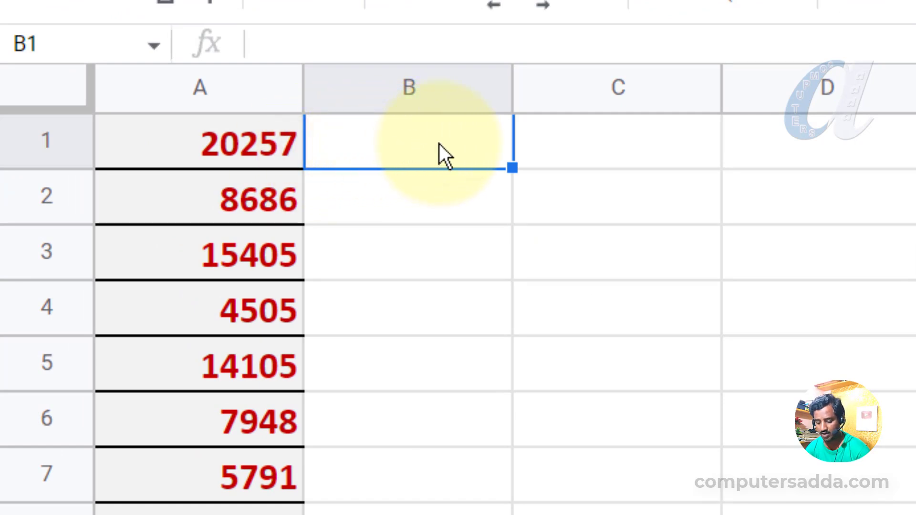
text(=m)
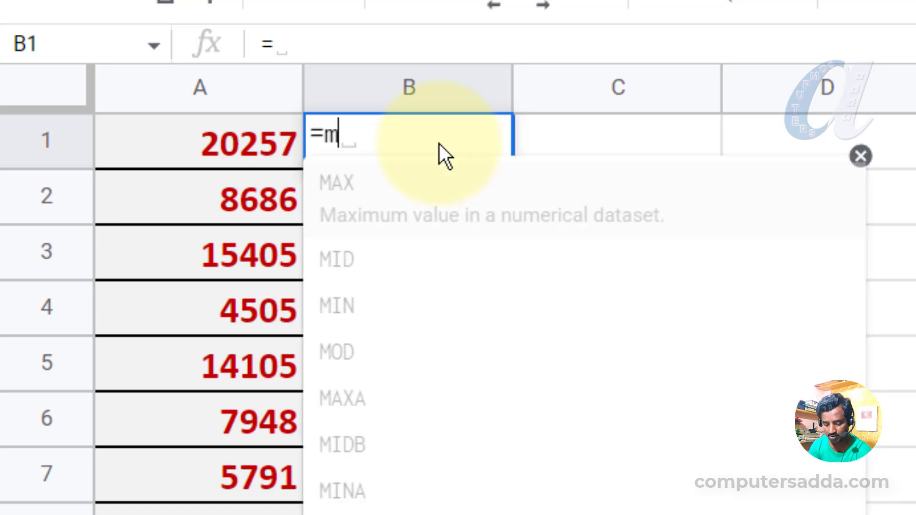
text(one)
key(Tab)
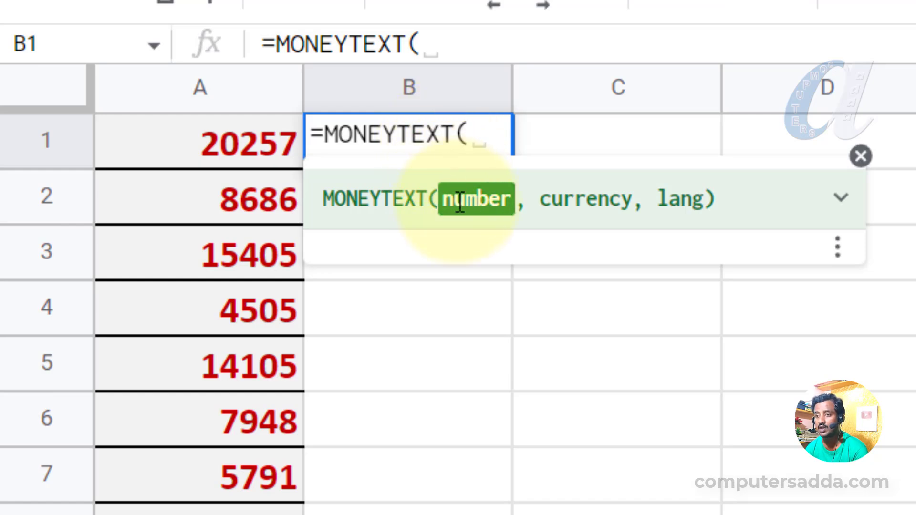
click(248, 145)
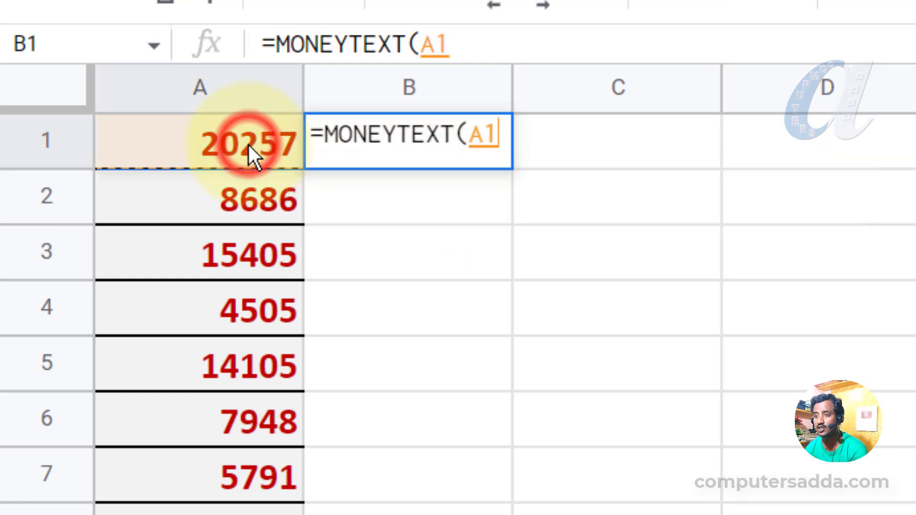
text(,)
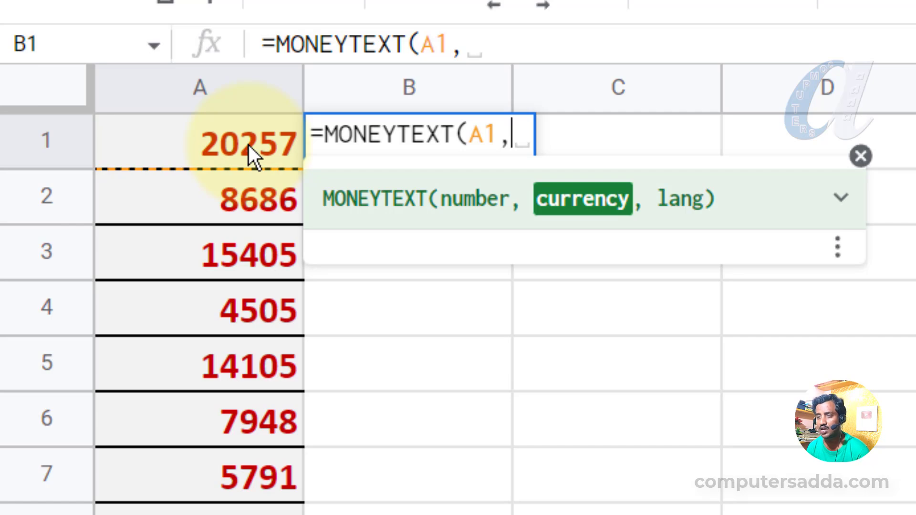
text(")
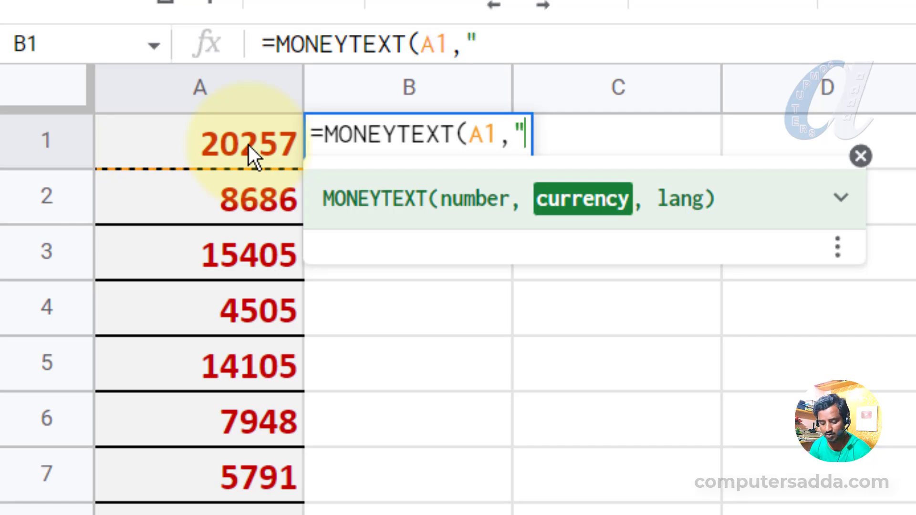
text(INR)
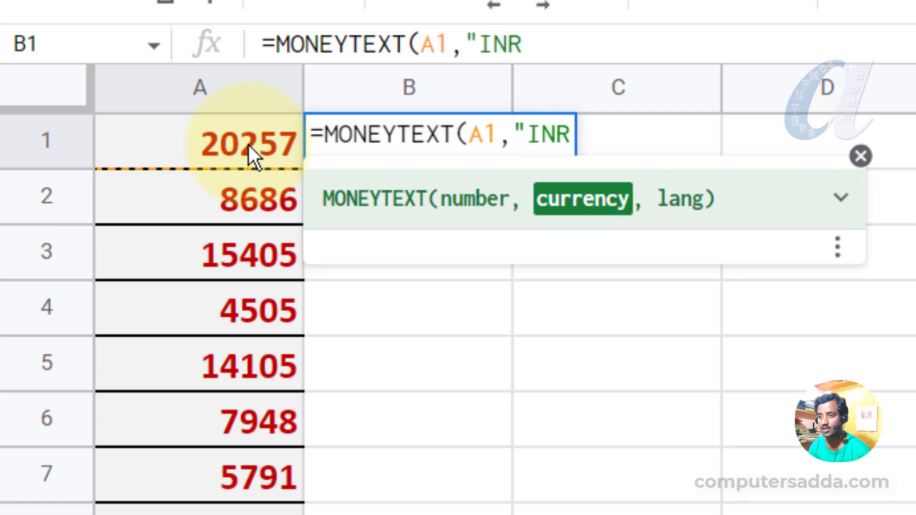
text(")
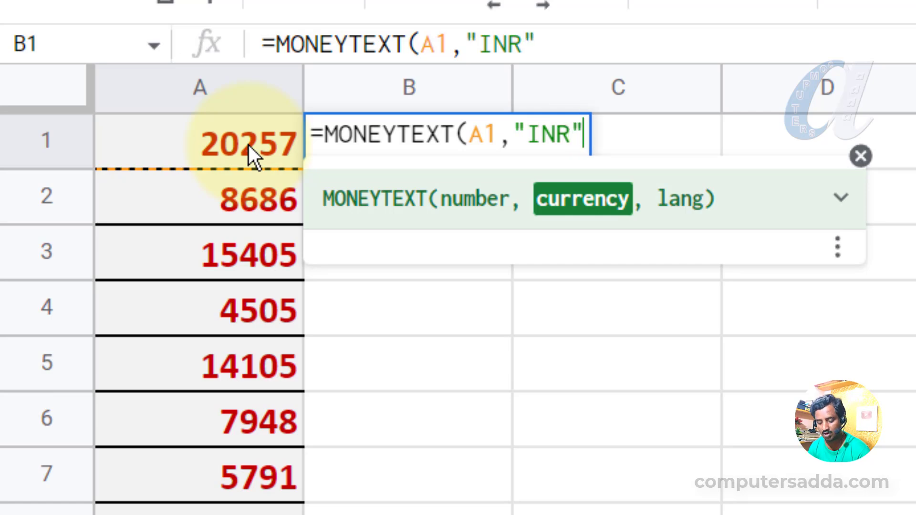
text())
key(Return)
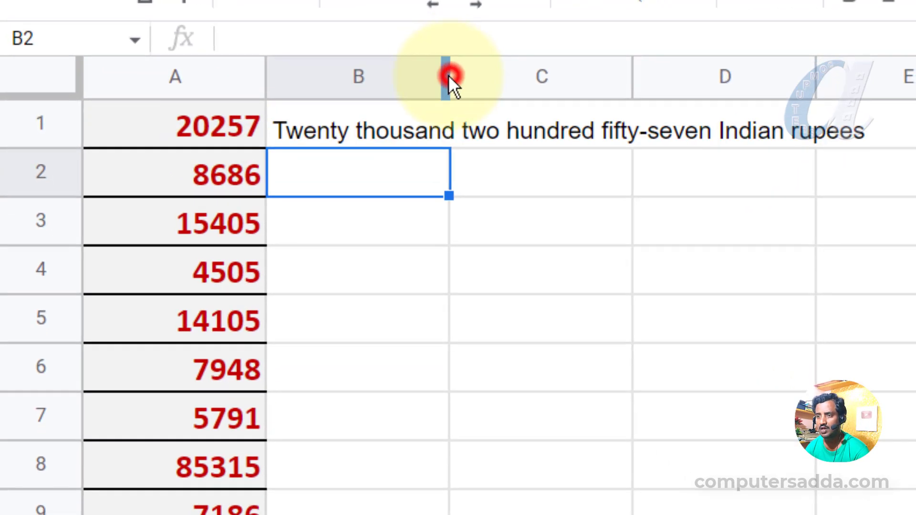
Step: Widen column B to fit the amount in words and fill the B1 formula down alongside all the salary values
drag(448, 76, 904, 86)
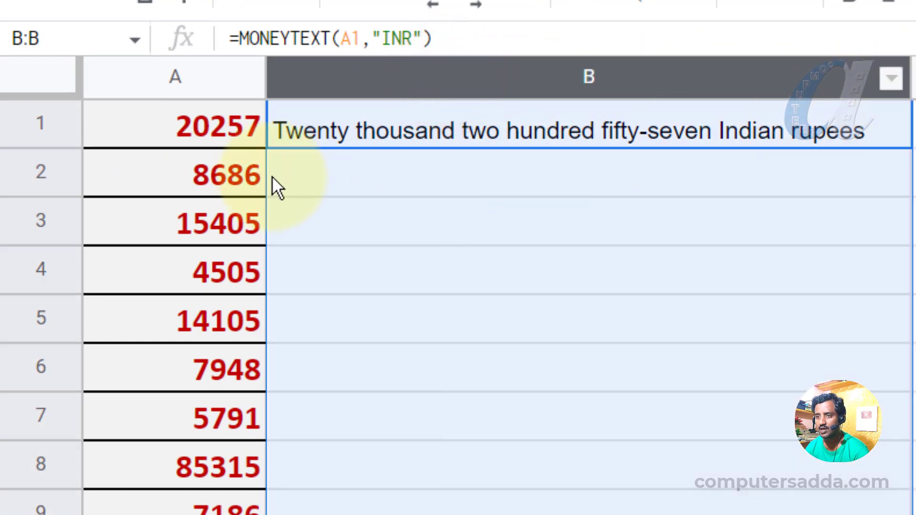
click(788, 117)
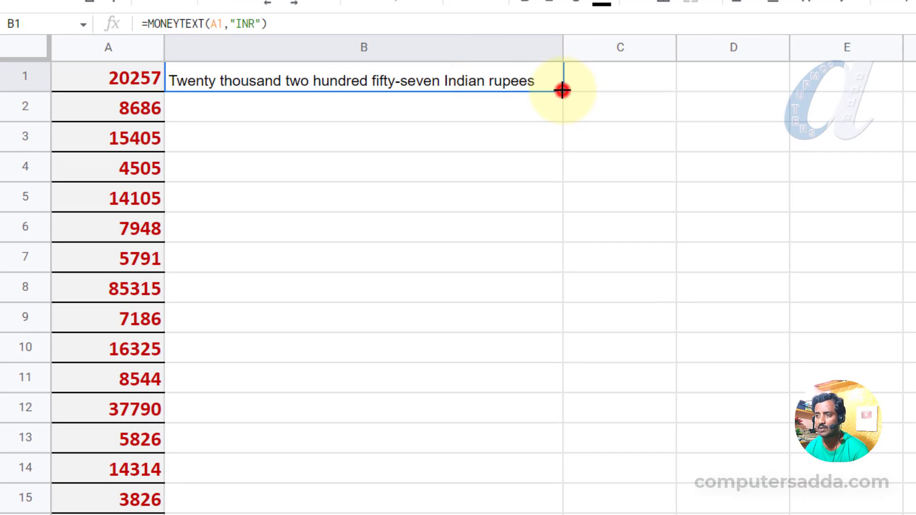
double_click(563, 90)
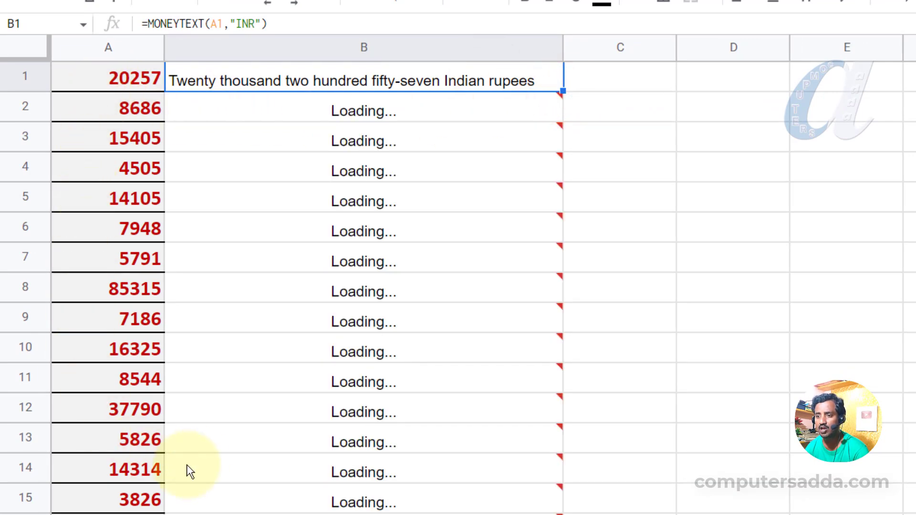
scroll(356, 234, down, 3)
scroll(282, 253, up, 3)
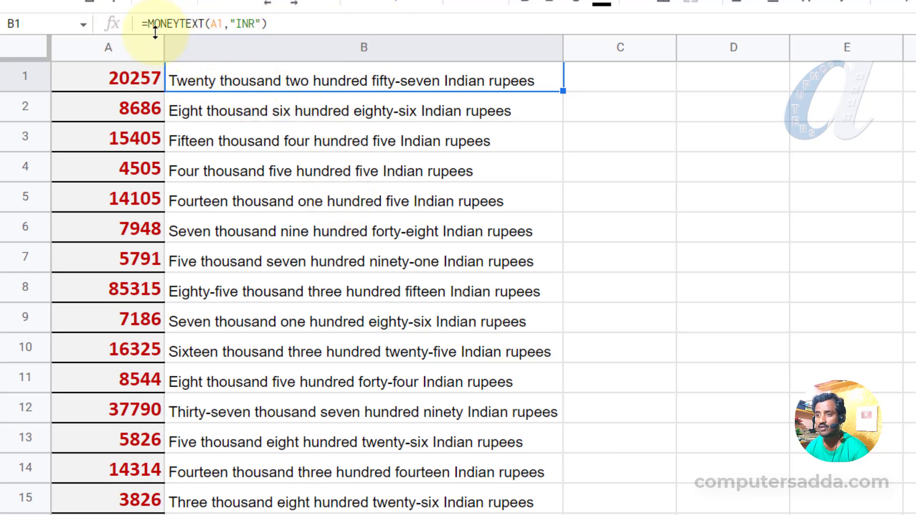
Step: Replace the formulas in B1:B24 with their results by copying the range and pasting values only over it
drag(525, 79, 488, 408)
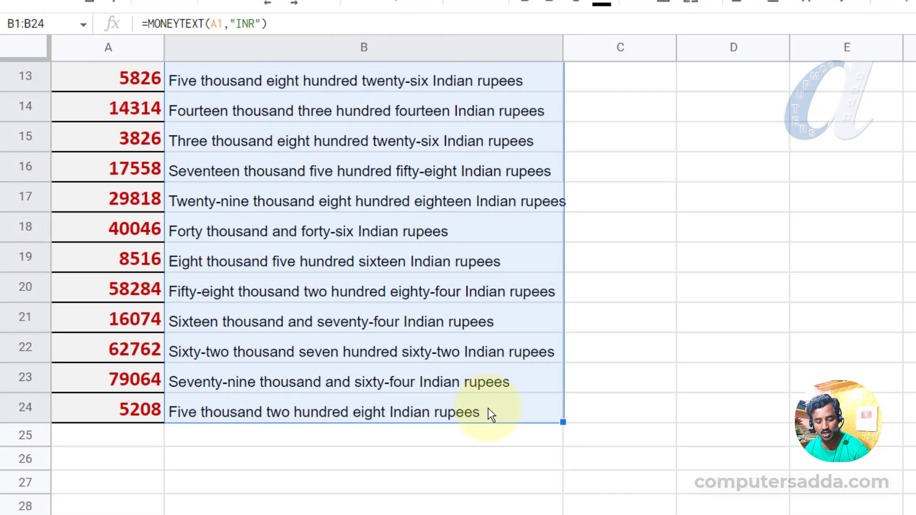
key(ctrl+c)
scroll(224, 167, up, 4)
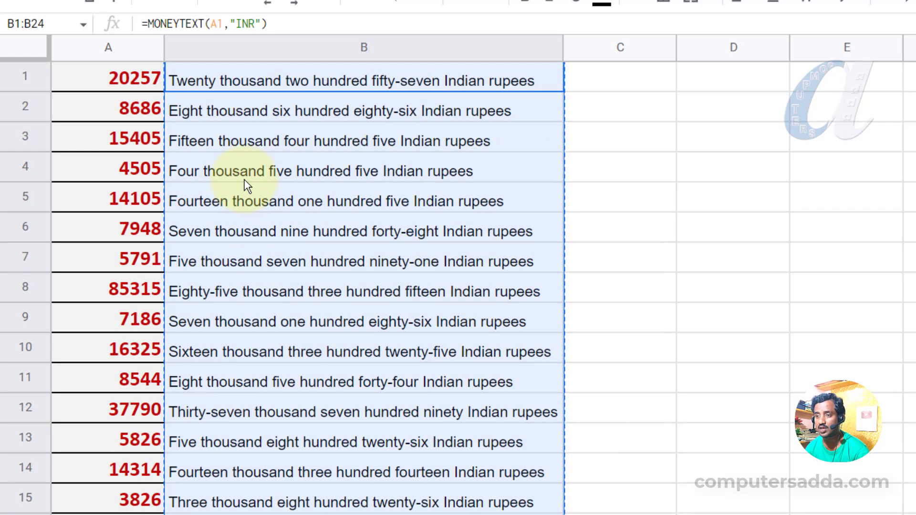
right_click(189, 76)
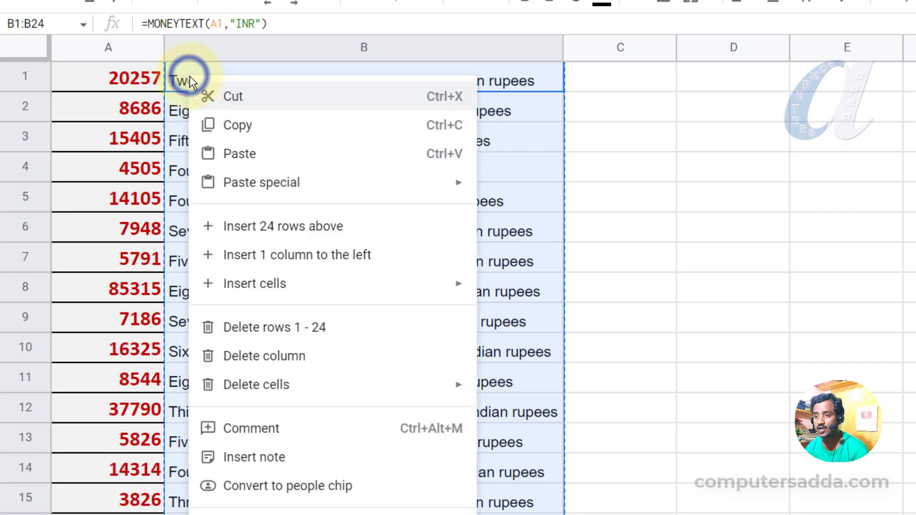
mouse_move(258, 186)
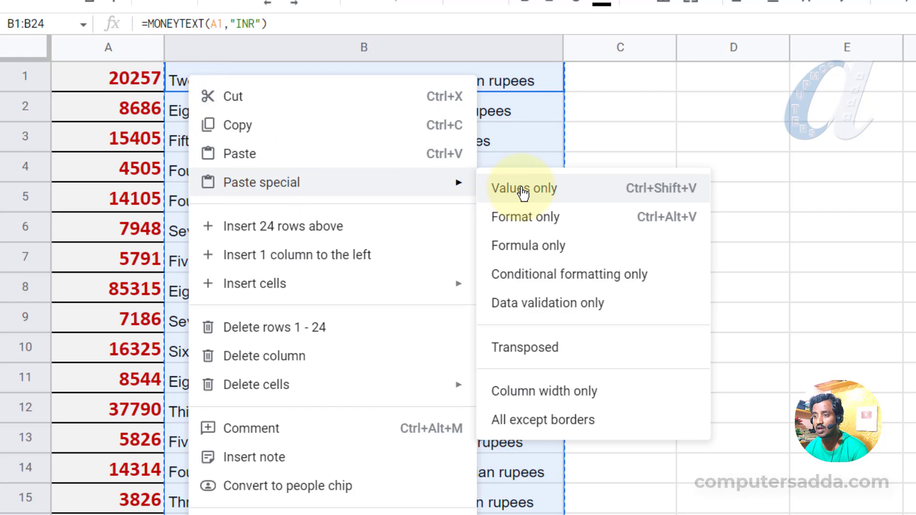
click(558, 189)
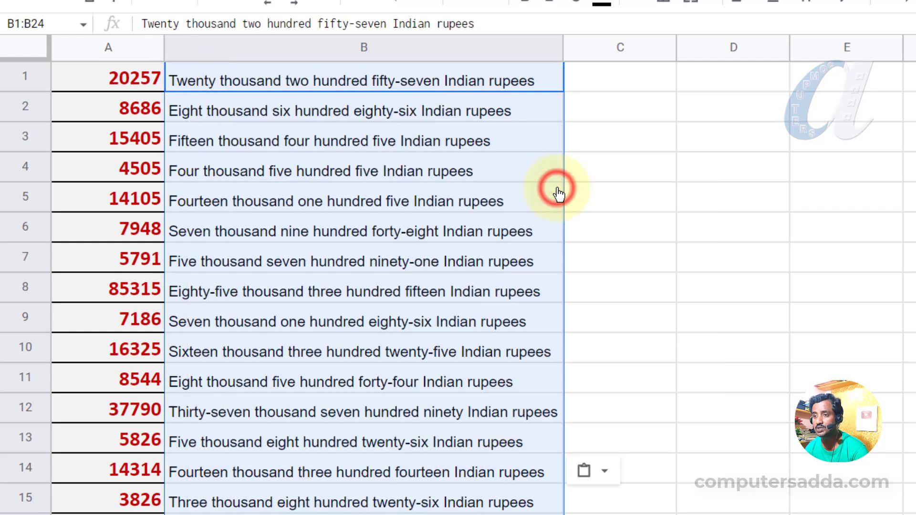
click(268, 82)
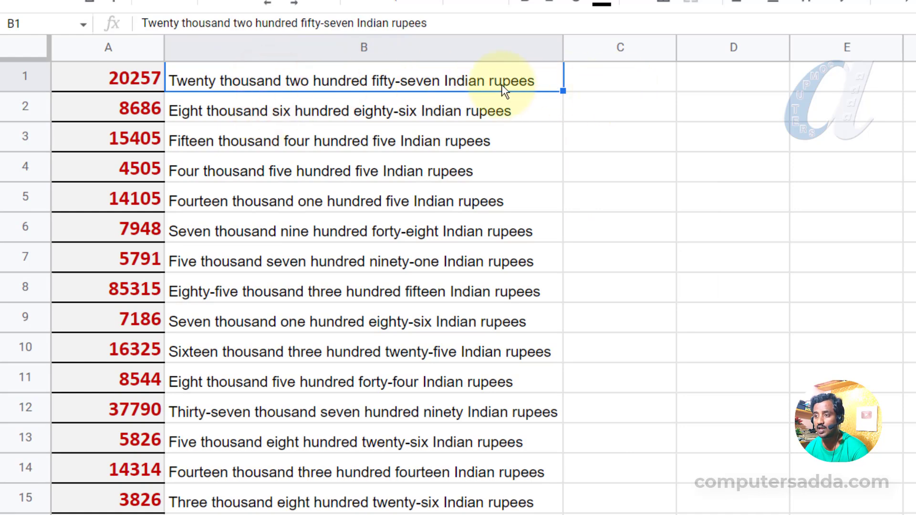
Step: Copy the amounts in words from column B, switch to Excel, and paste them into the Amount in Words column starting at G2
drag(490, 76, 488, 204)
key(ctrl+c)
click(833, 513)
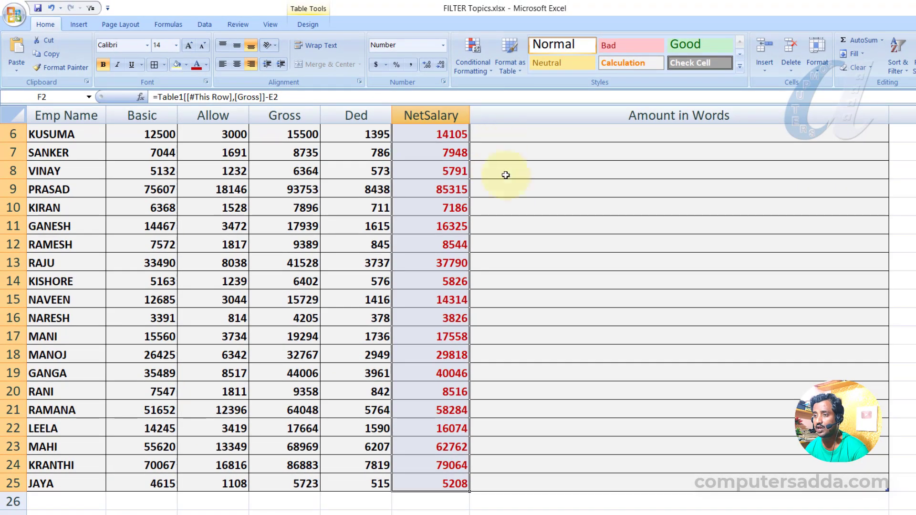
scroll(505, 175, up, 2)
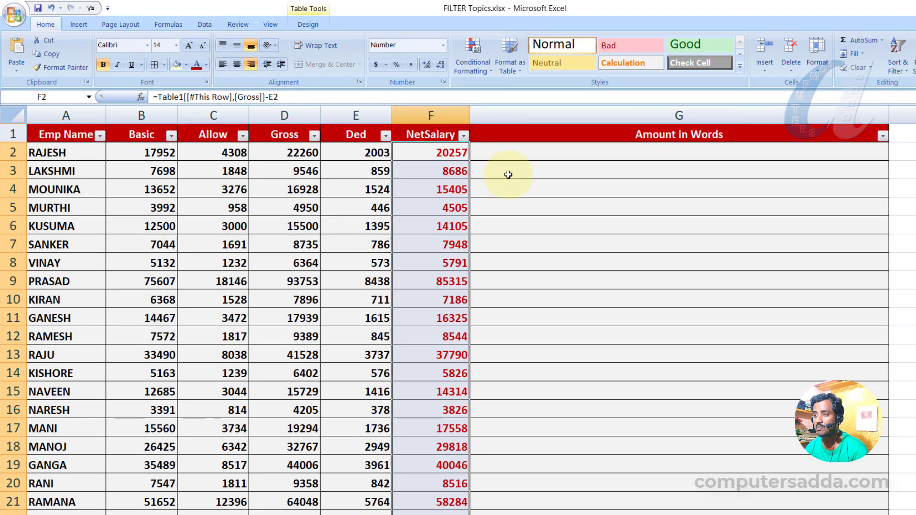
click(494, 149)
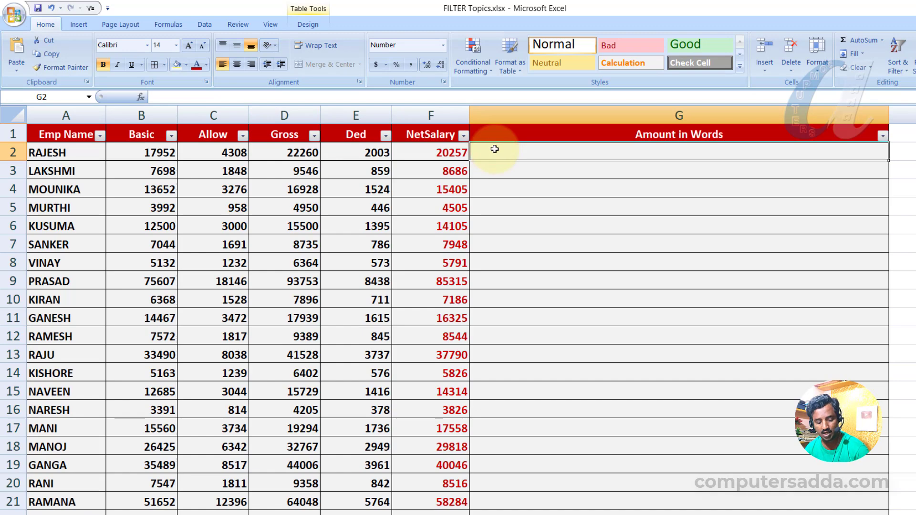
key(ctrl+v)
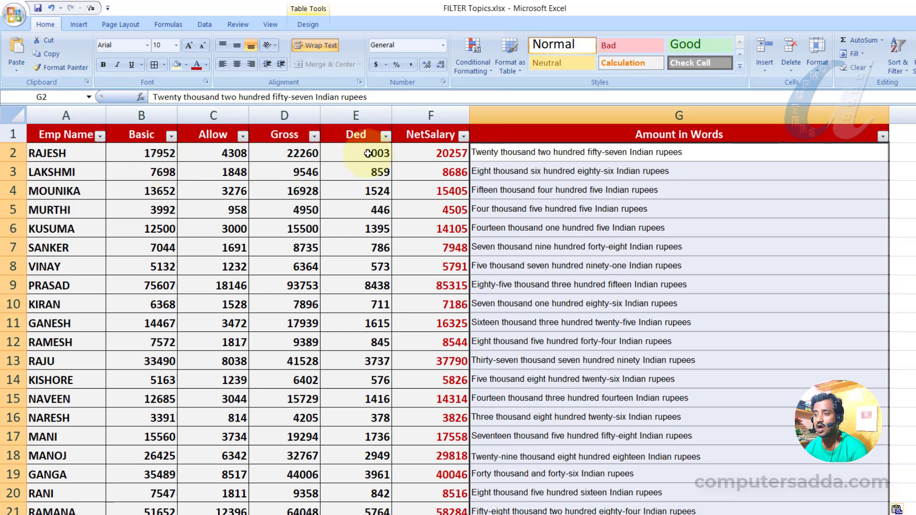
Step: Apply the formatting of cell E2 to the Amount in Words entries from G2 down with Format Painter
click(361, 155)
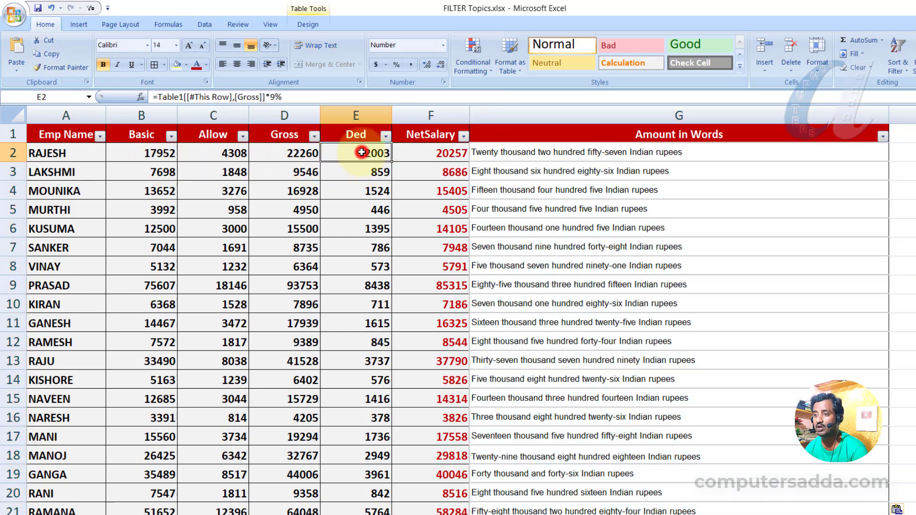
click(61, 67)
mouse_move(606, 152)
mouse_down()
mouse_move(615, 510)
mouse_move(614, 419)
mouse_move(607, 436)
mouse_up()
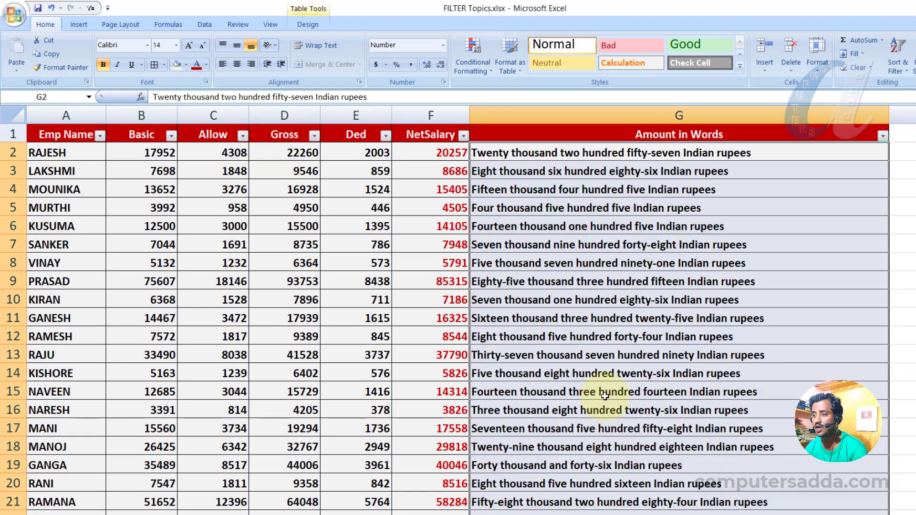